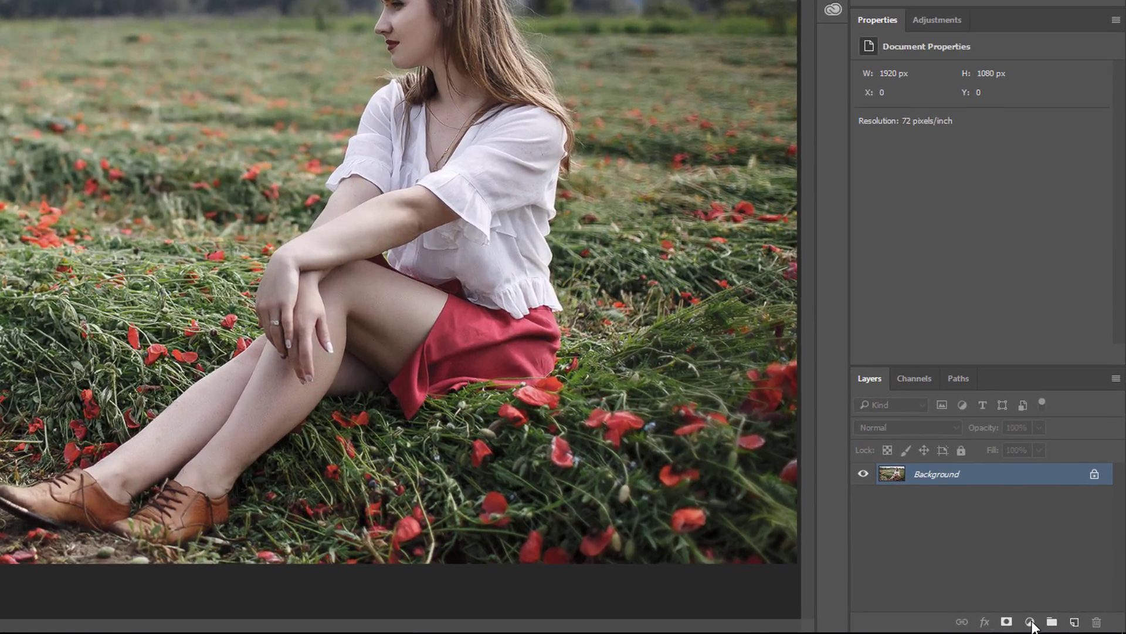
Add a Hue/Saturation adjustment layer to the photo and raise its overall Saturation to +100
left_click(1030, 623)
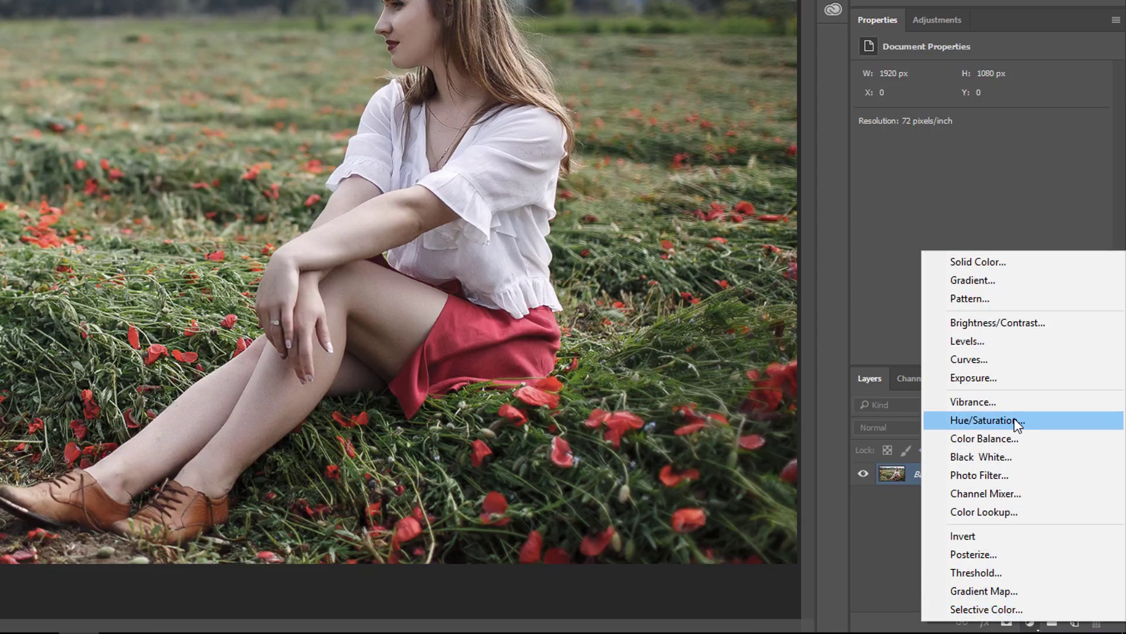
left_click(1013, 420)
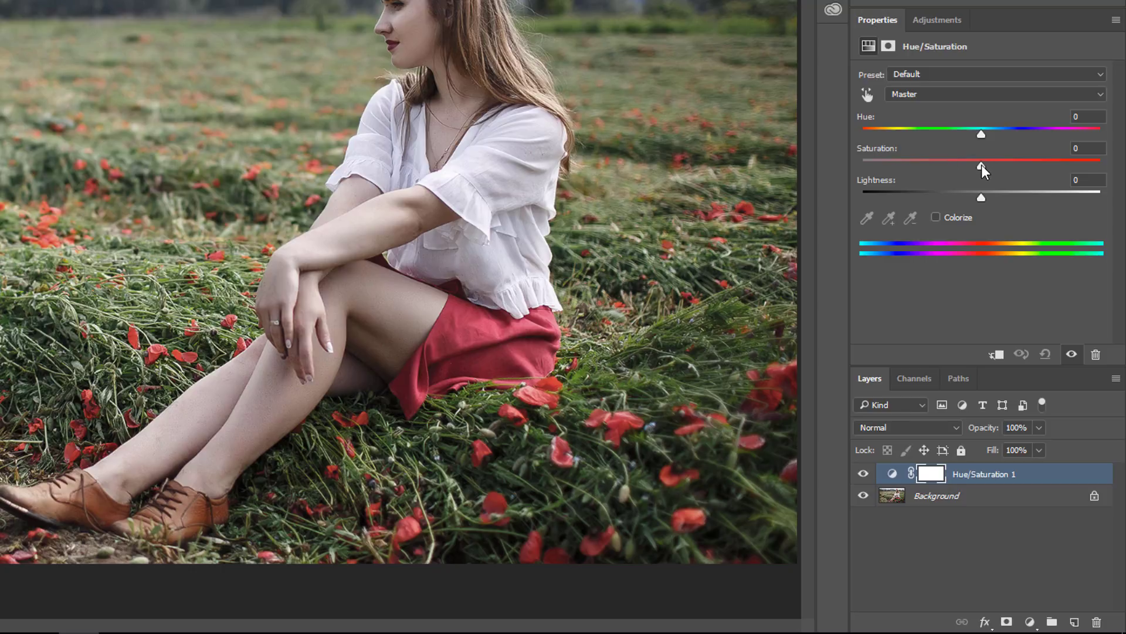
left_click_drag(981, 166, 1023, 166)
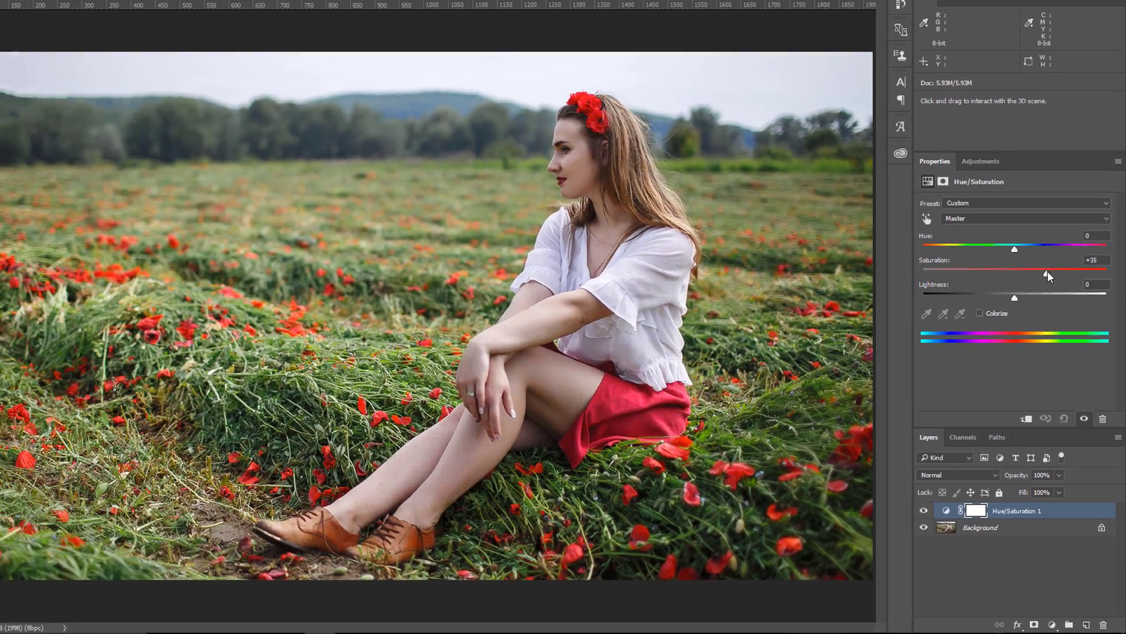
left_click_drag(1048, 274, 1064, 305)
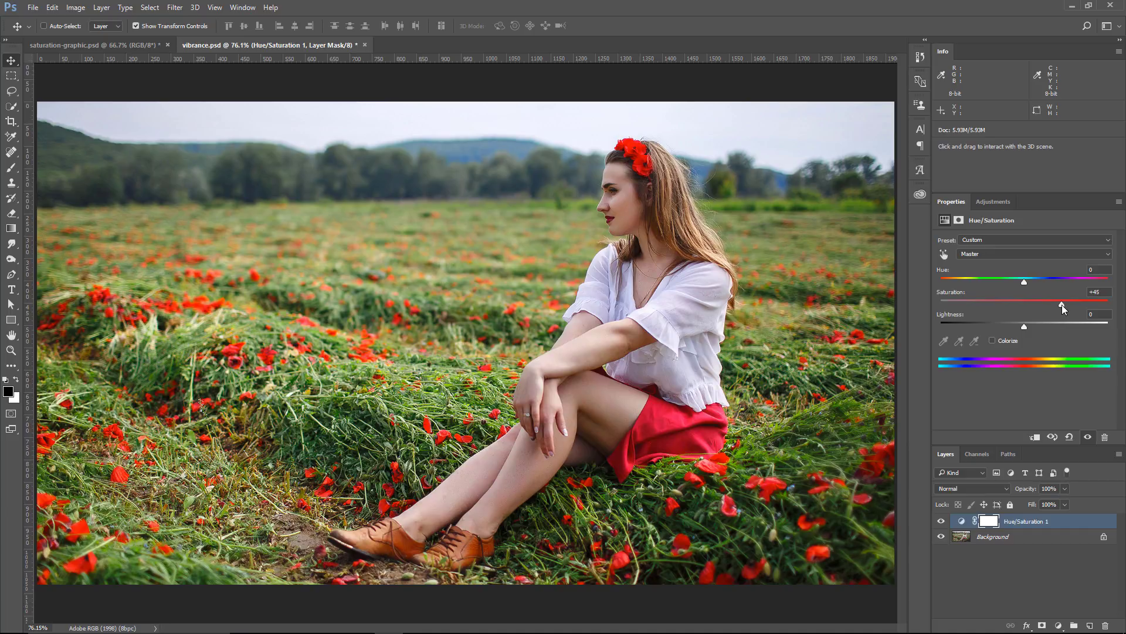
left_click_drag(1062, 305, 1111, 305)
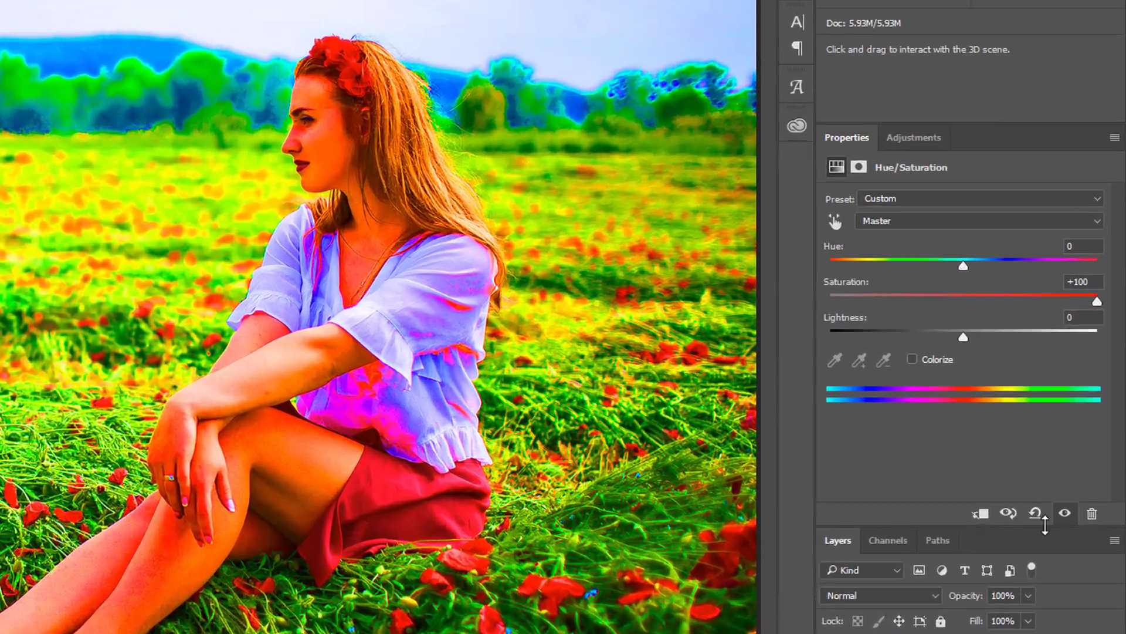
Reset Hue/Saturation and boost saturation of the Reds only to intensify the poppies
left_click(1069, 437)
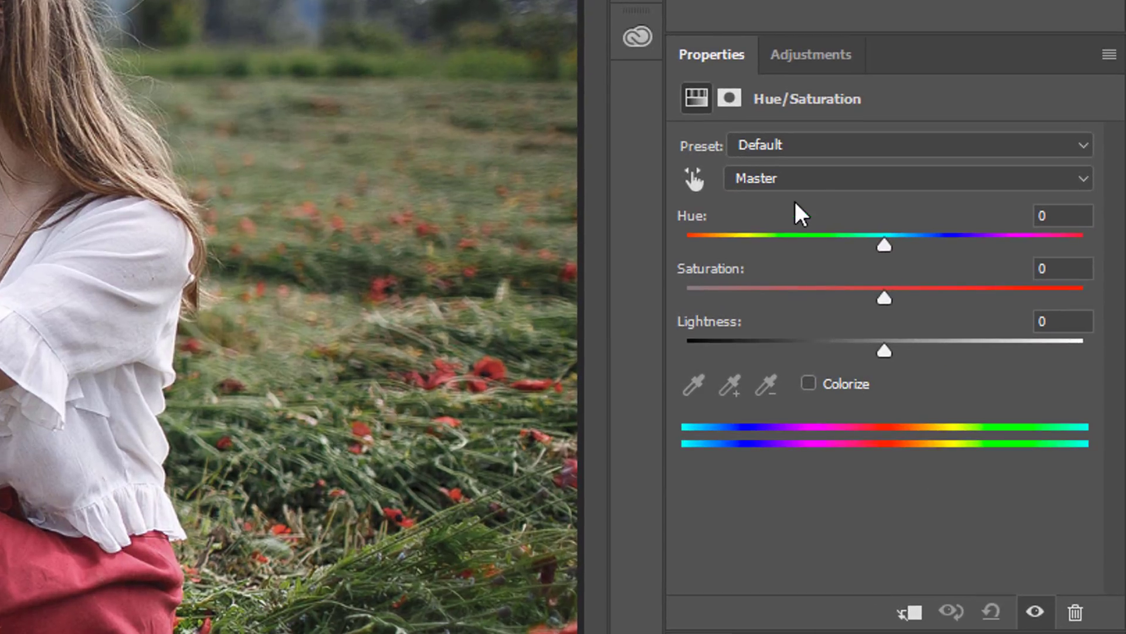
left_click(809, 179)
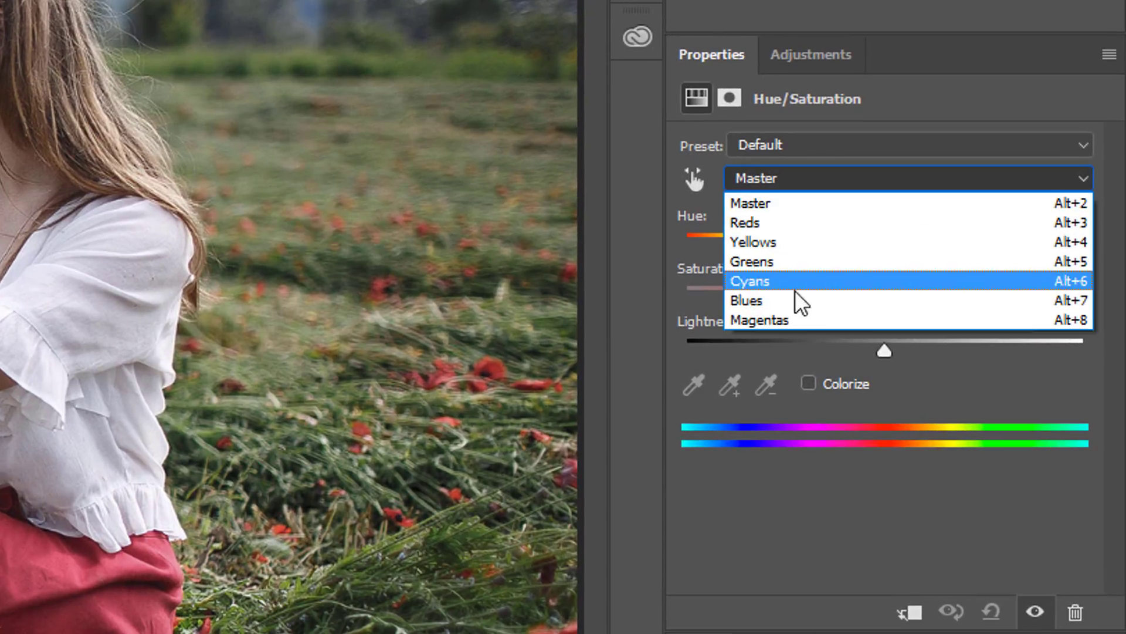
left_click(789, 226)
left_click_drag(1008, 304, 1032, 303)
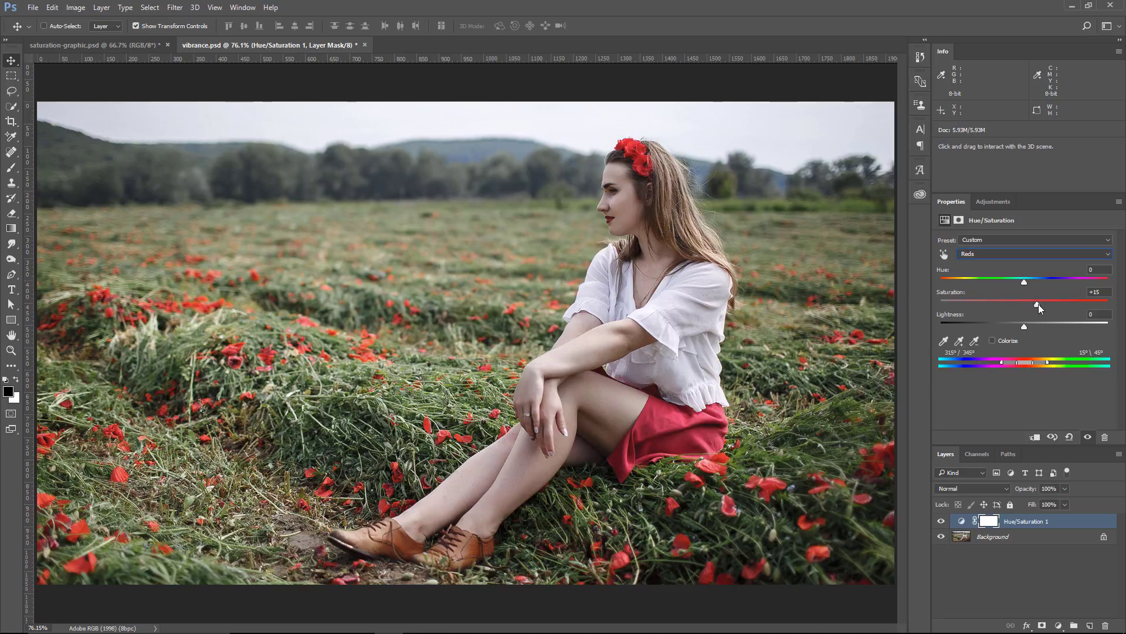
left_click_drag(1038, 304, 1088, 305)
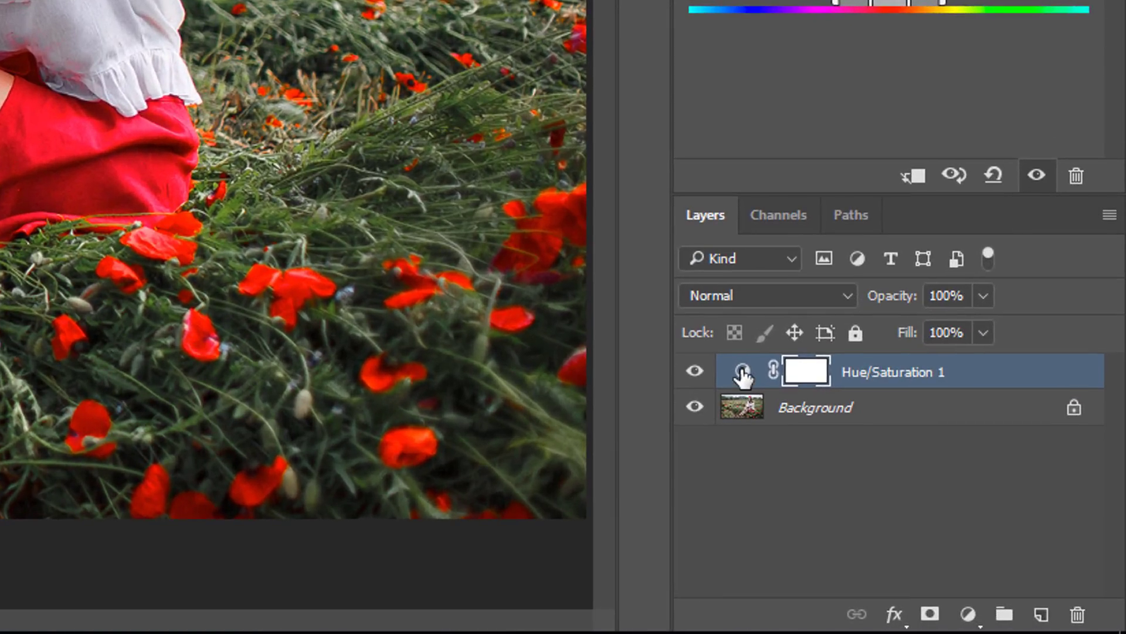
Delete the Hue/Saturation 1 layer and add a Vibrance layer with Saturation at +100
left_click_drag(964, 529, 1015, 543)
left_click_drag(865, 421, 1078, 614)
left_click(968, 614)
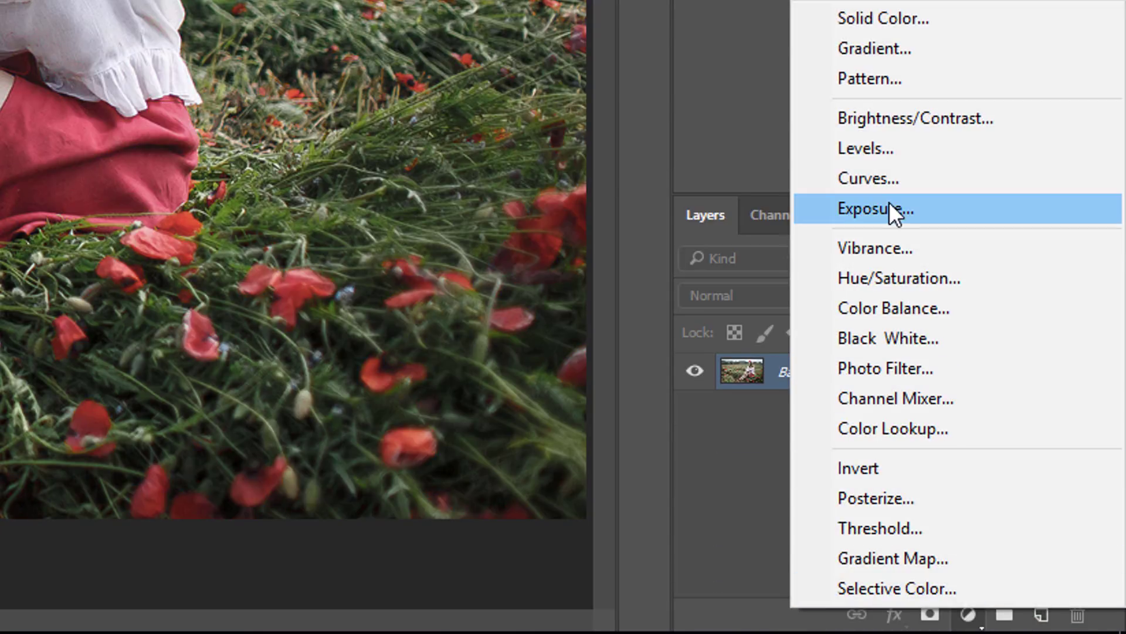
left_click(892, 247)
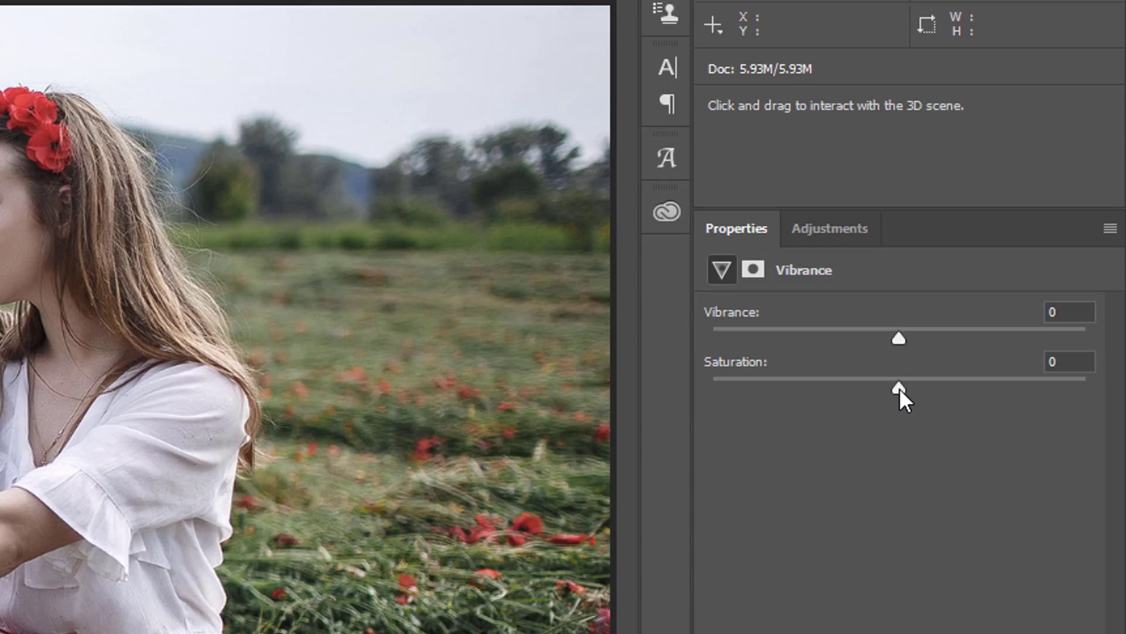
left_click_drag(899, 389, 1092, 393)
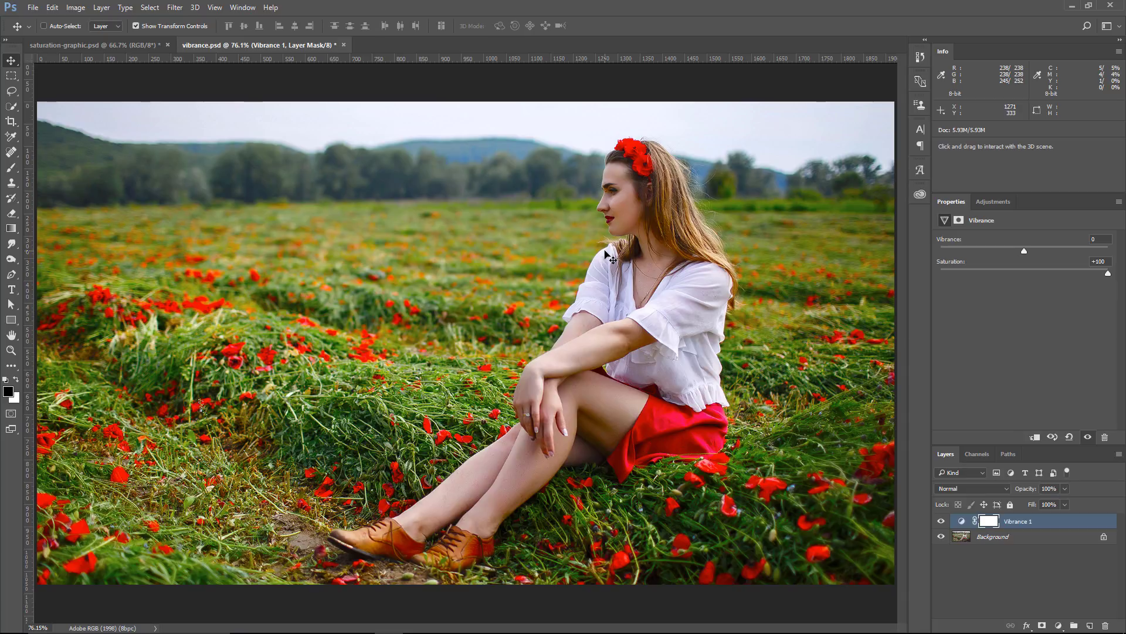
Reset the portrait's Vibrance layer, then set Vibrance to +57 and Saturation to +38
left_click(1069, 438)
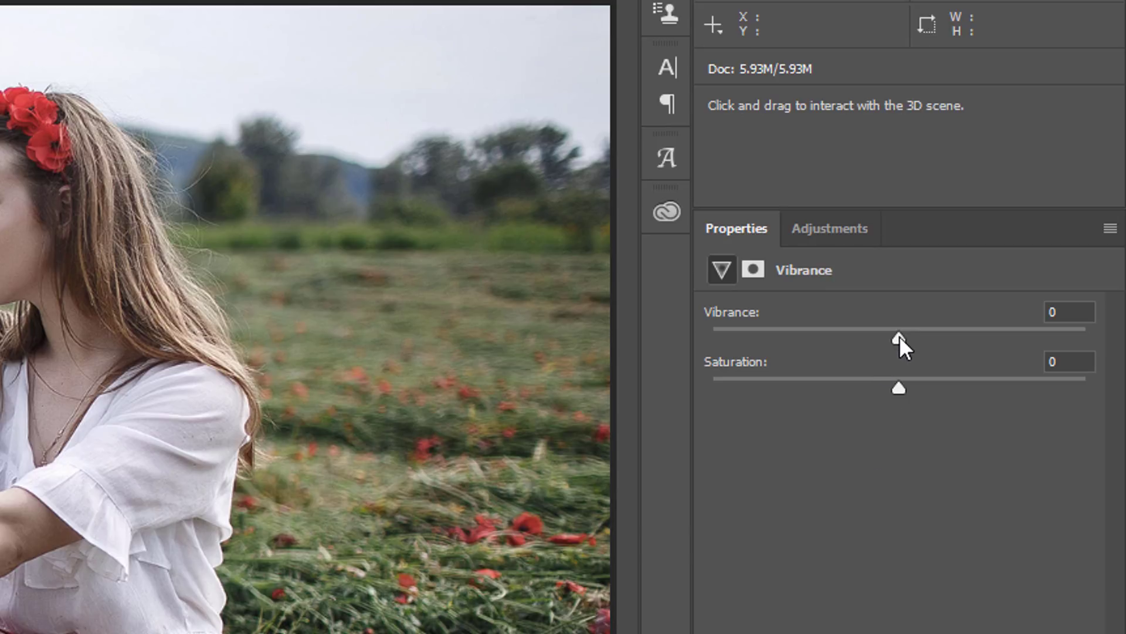
left_click_drag(899, 336, 1110, 262)
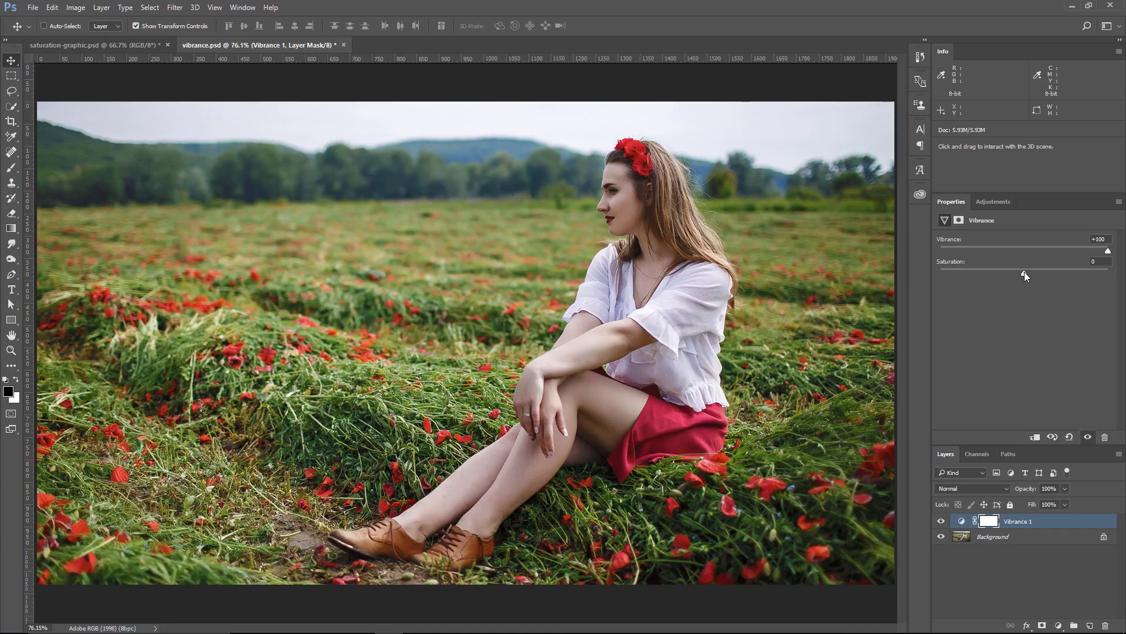
left_click_drag(1024, 272, 1054, 271)
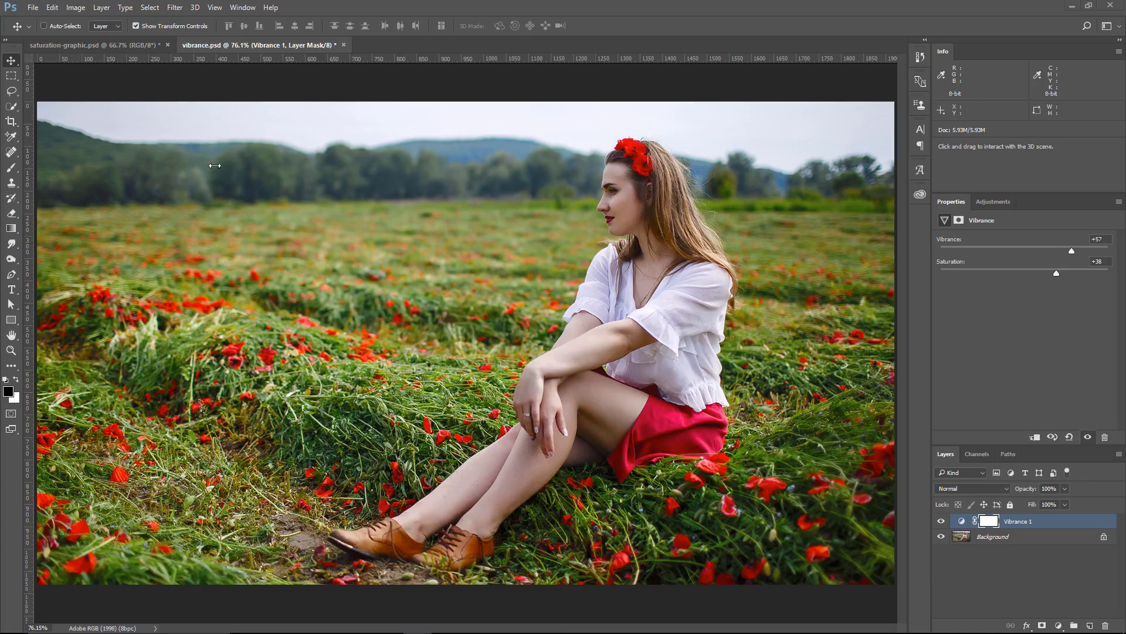
left_click(126, 45)
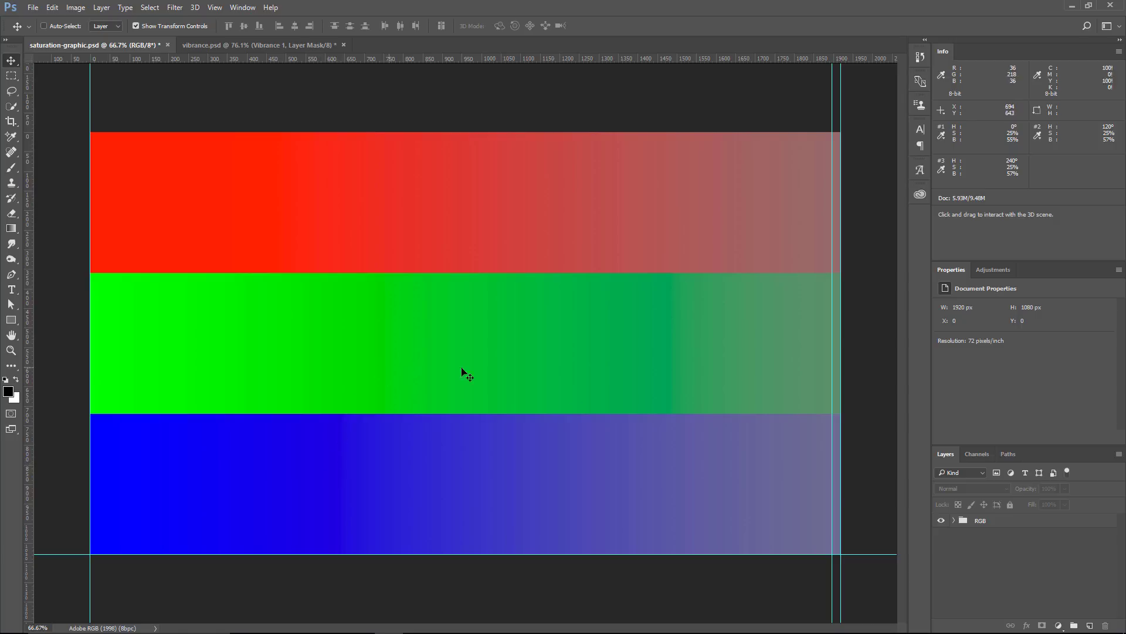
left_click(1032, 522)
left_click(1058, 625)
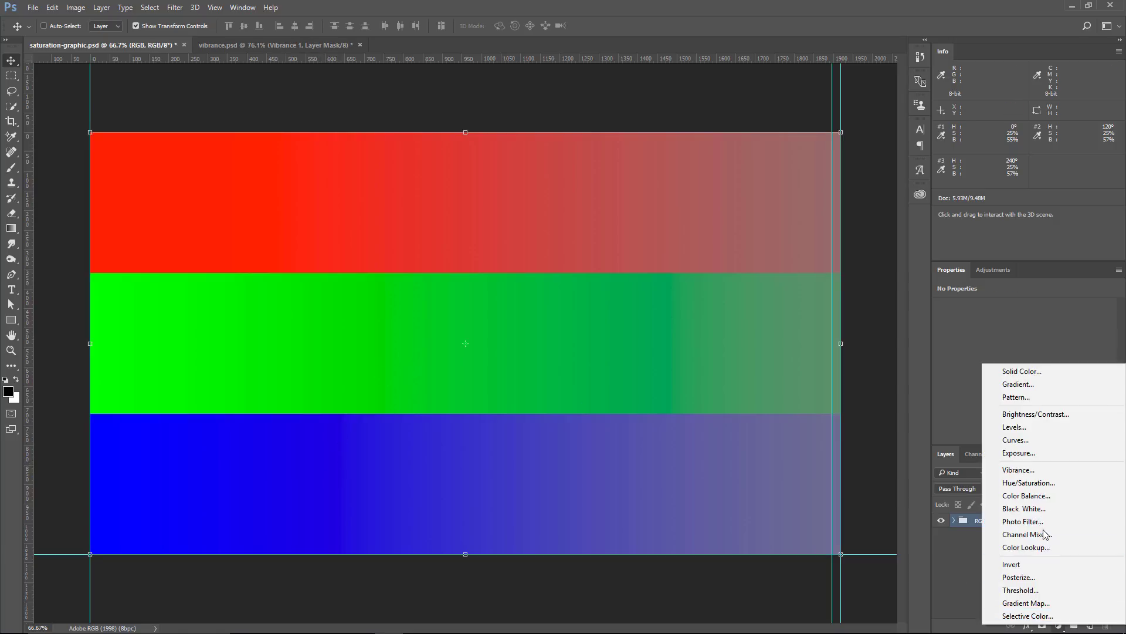
left_click(1035, 485)
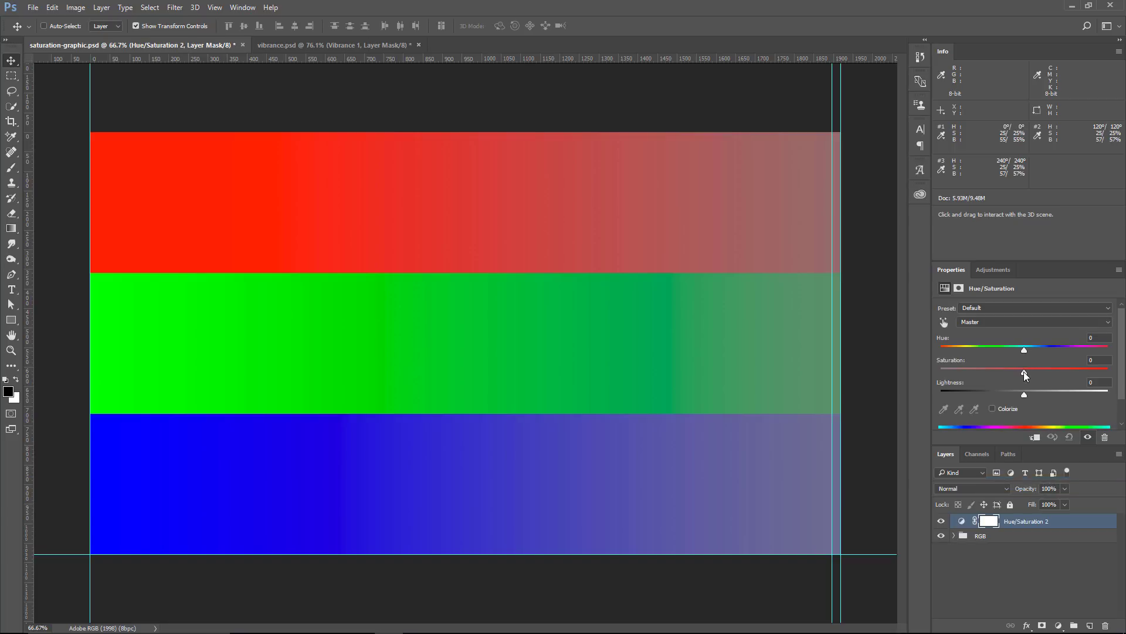
left_click_drag(1026, 373, 1108, 372)
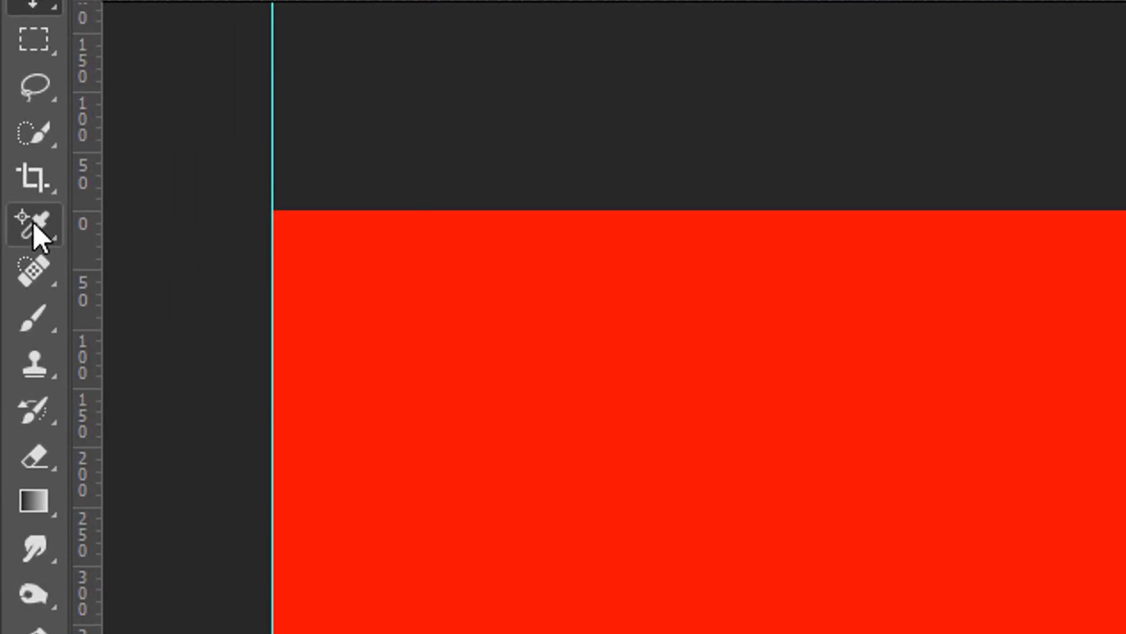
Switch to the Color Sampler Tool and delete the Hue/Saturation 2 layer from the chart
right_click(33, 222)
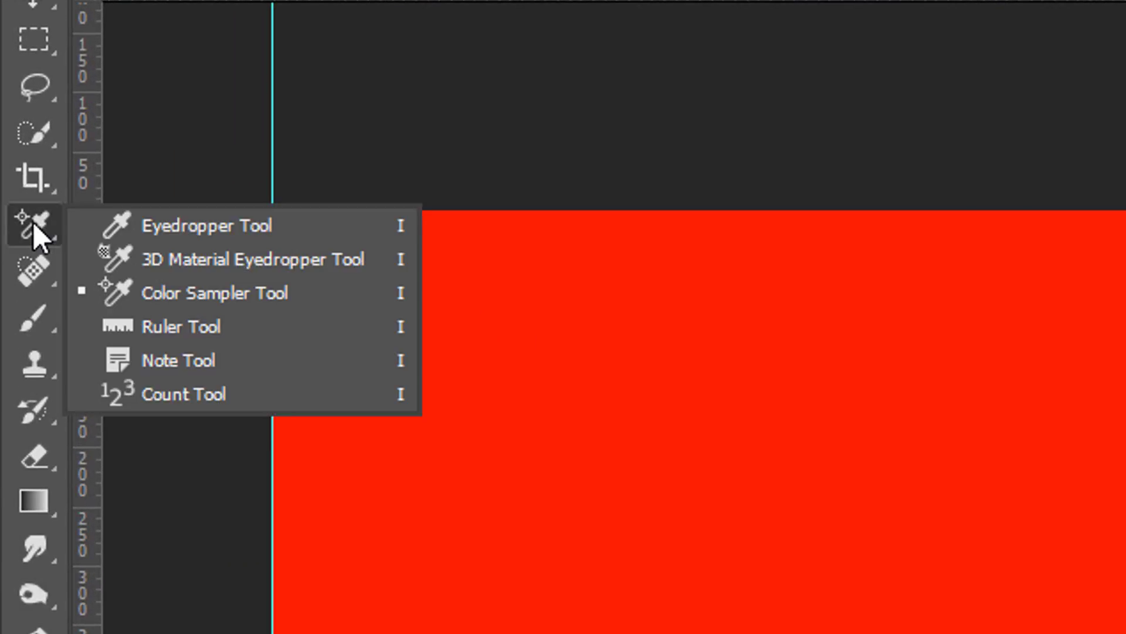
left_click(160, 301)
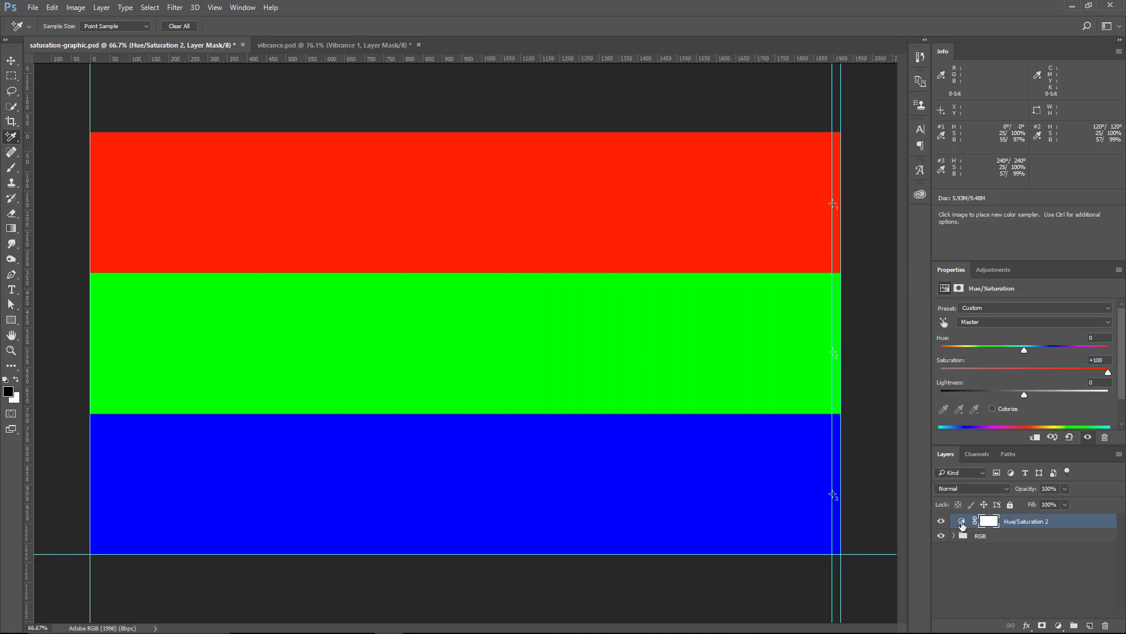
left_click_drag(966, 525, 1107, 622)
Add a Vibrance layer to the chart at Saturation +100, lifting samplers to 45%, 50%, 37%
left_click(1059, 626)
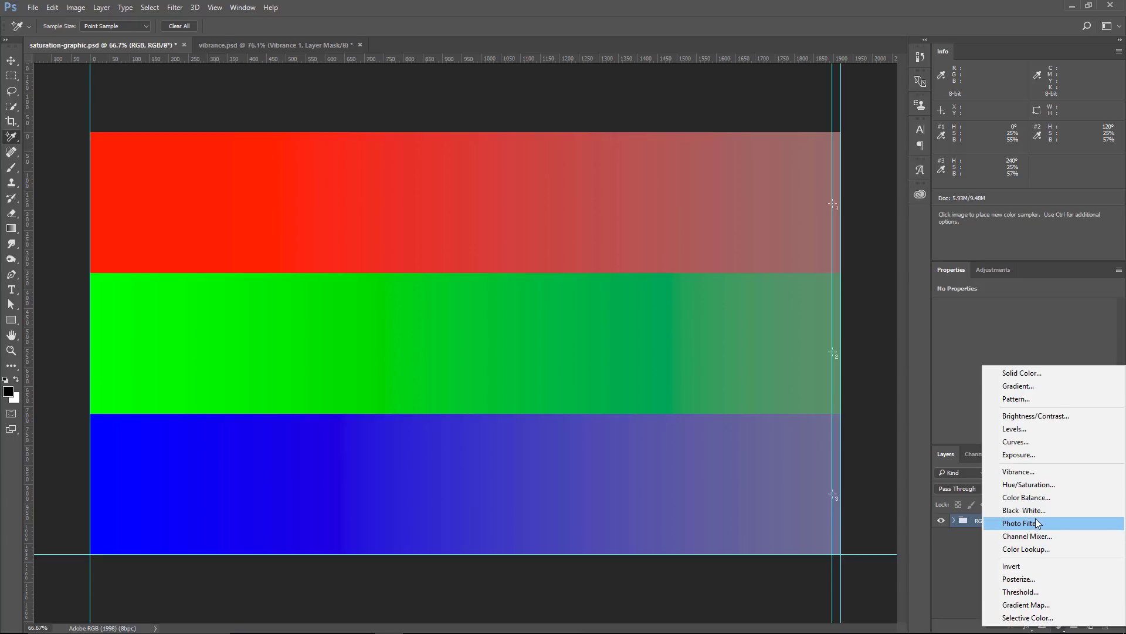
left_click(1033, 475)
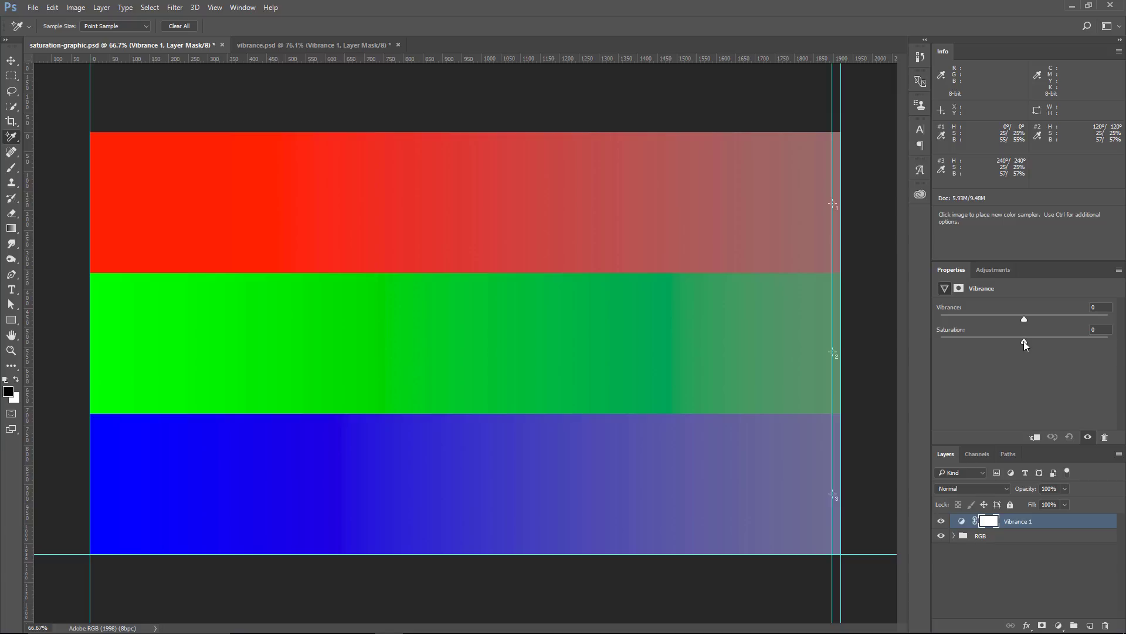
left_click_drag(1024, 340, 1110, 340)
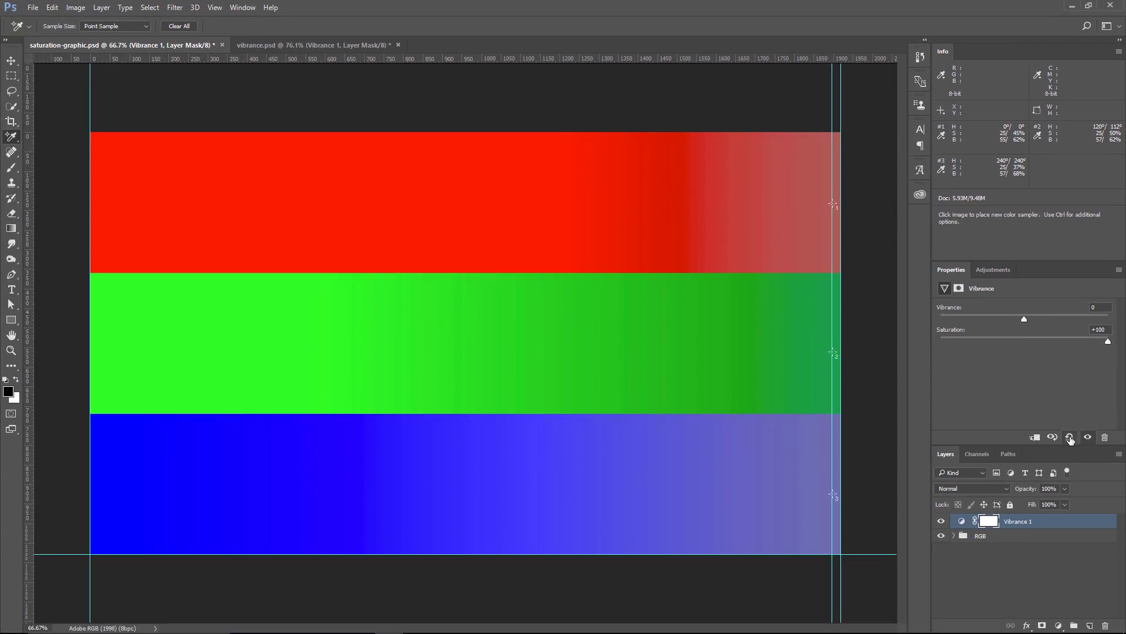
Reset the chart's Vibrance layer and set Vibrance to +100 with Saturation at 0
left_click(1069, 437)
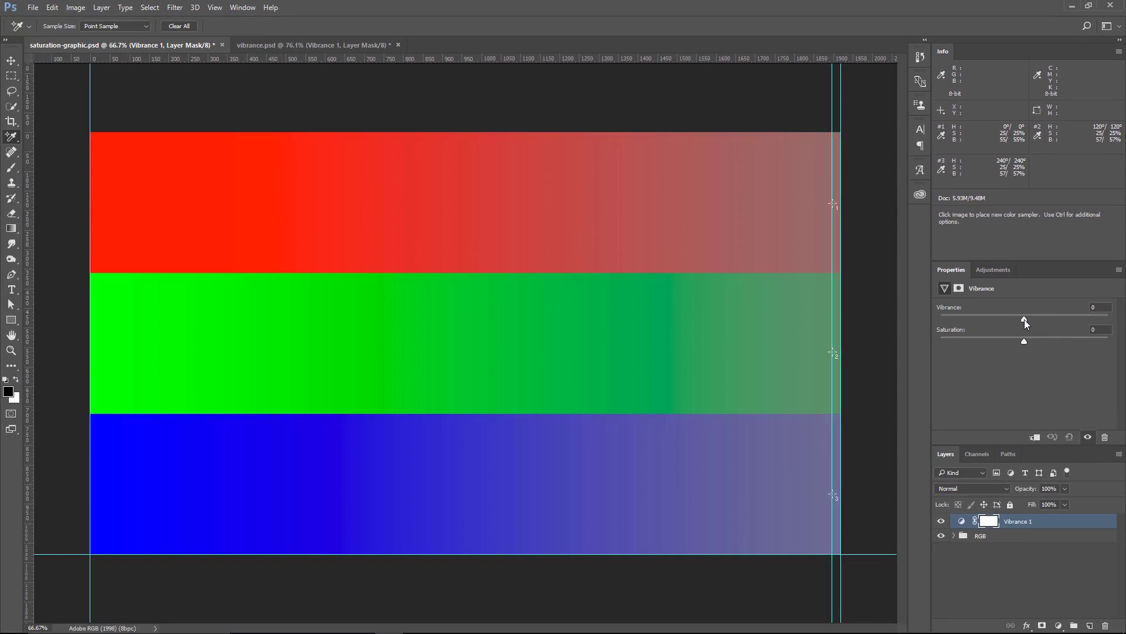
left_click_drag(1025, 319, 1112, 319)
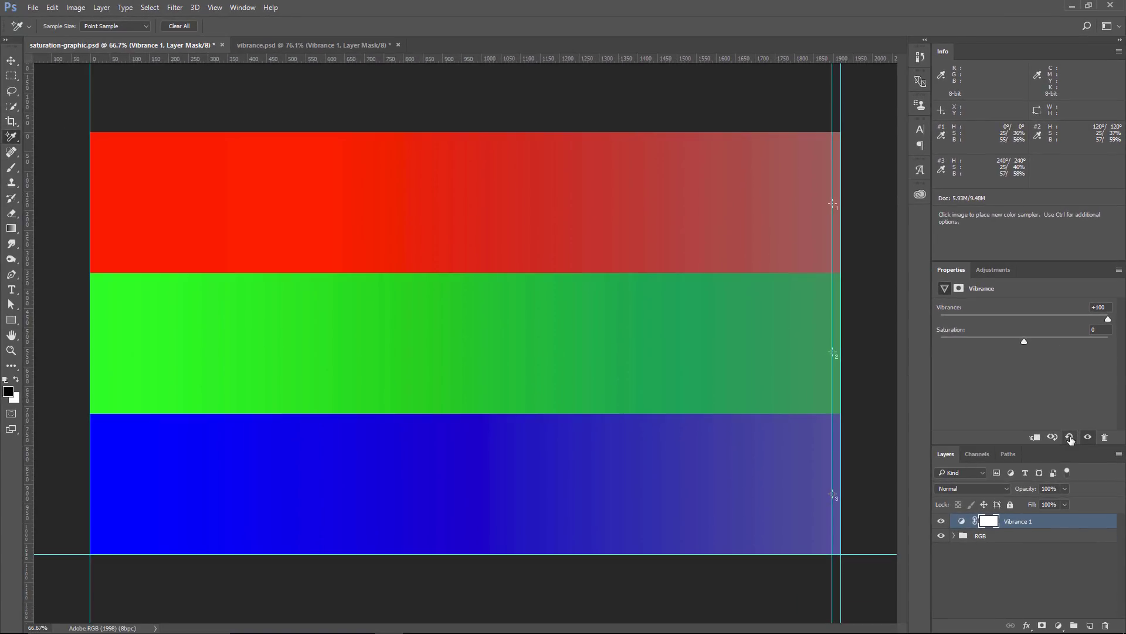
Reset Vibrance to 0 and place a fourth color sampler on the red band
left_click(1070, 437)
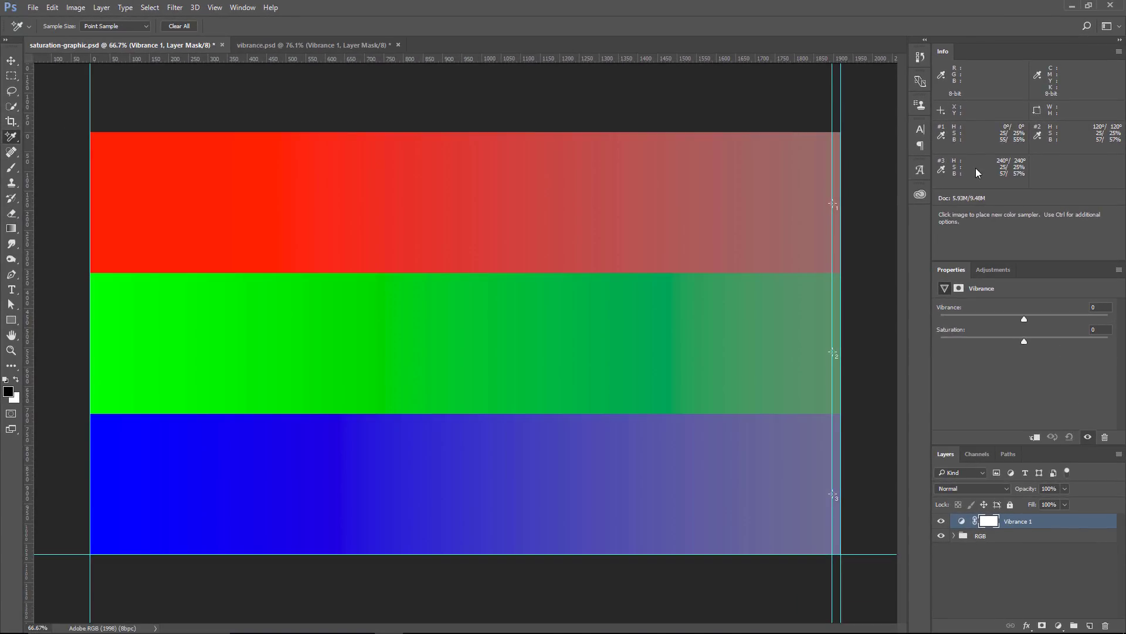
right_click(11, 136)
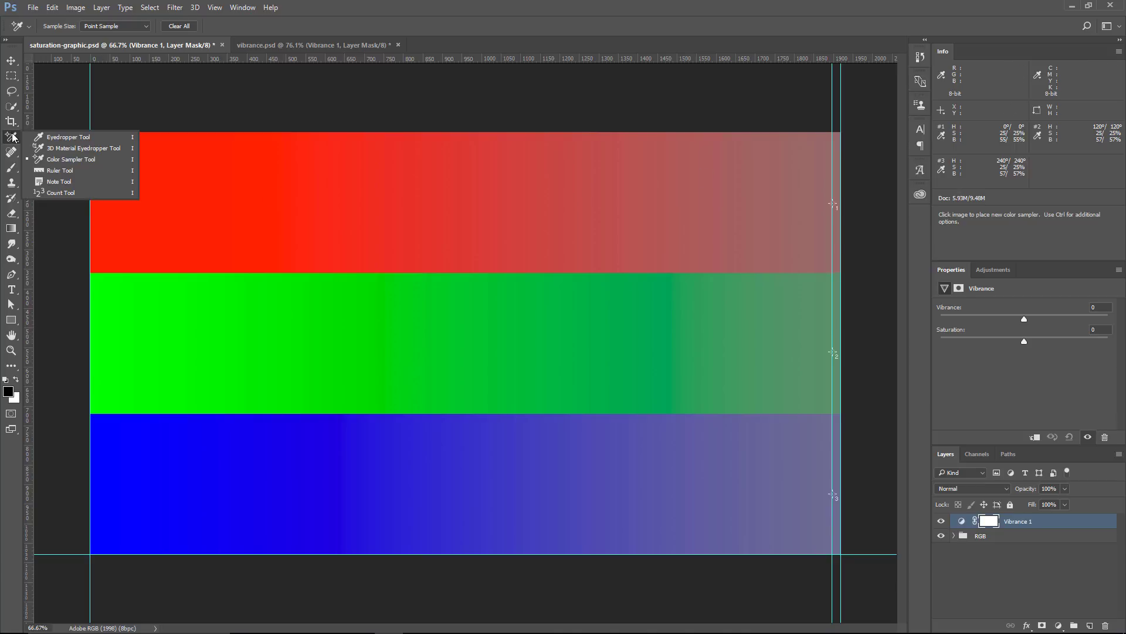
left_click(85, 164)
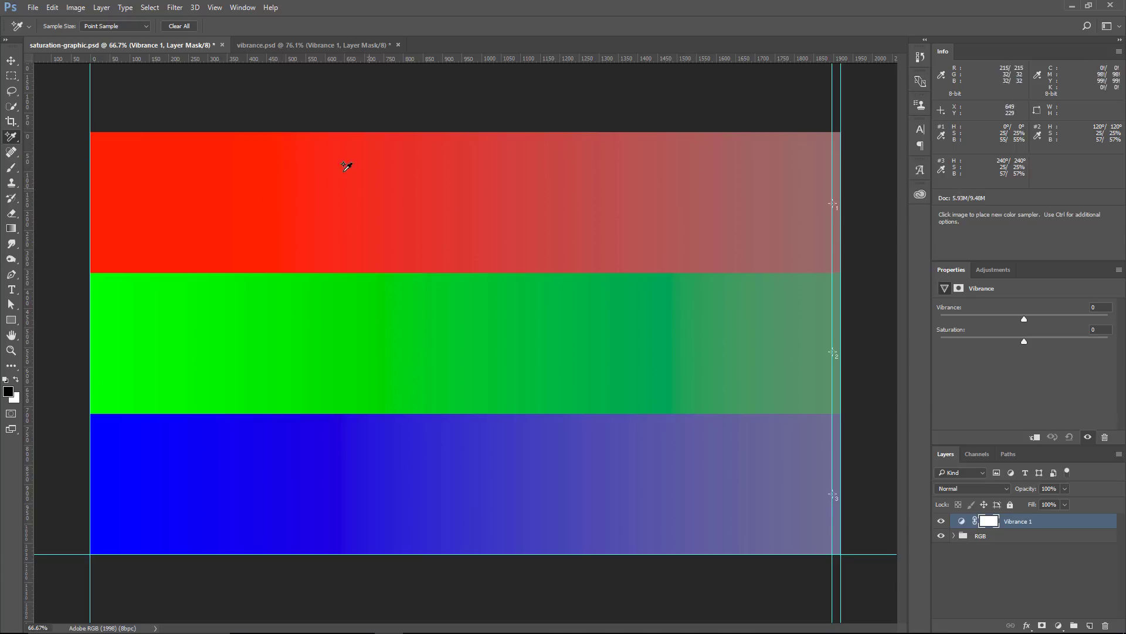
left_click(181, 199)
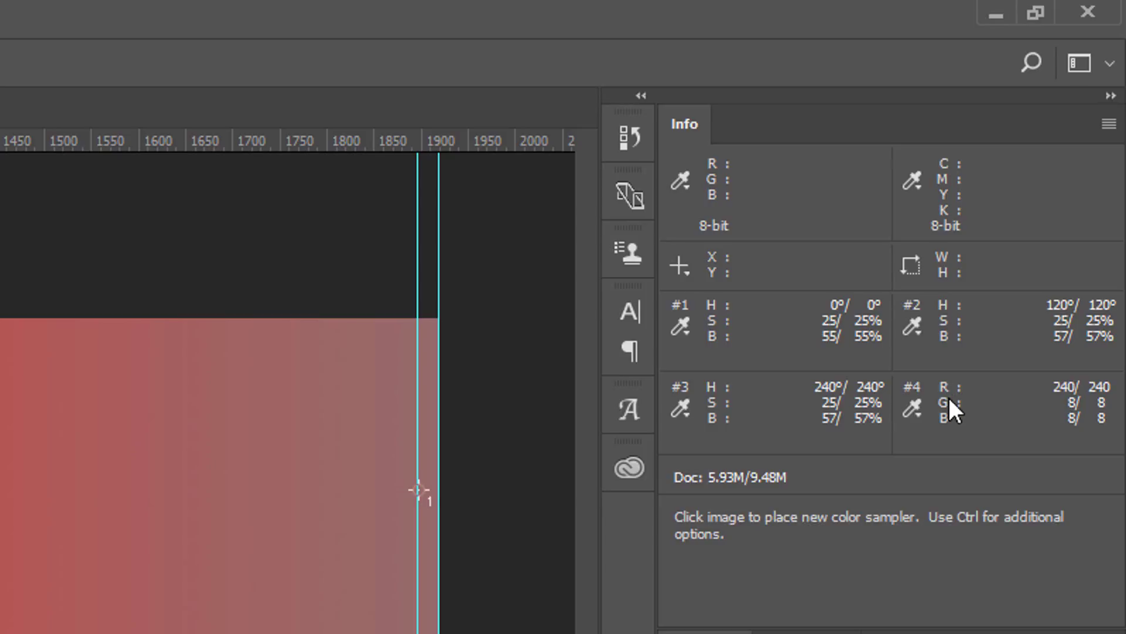
Show sampler #4's readout as HSB values, then delete sampler #4
left_click(917, 405)
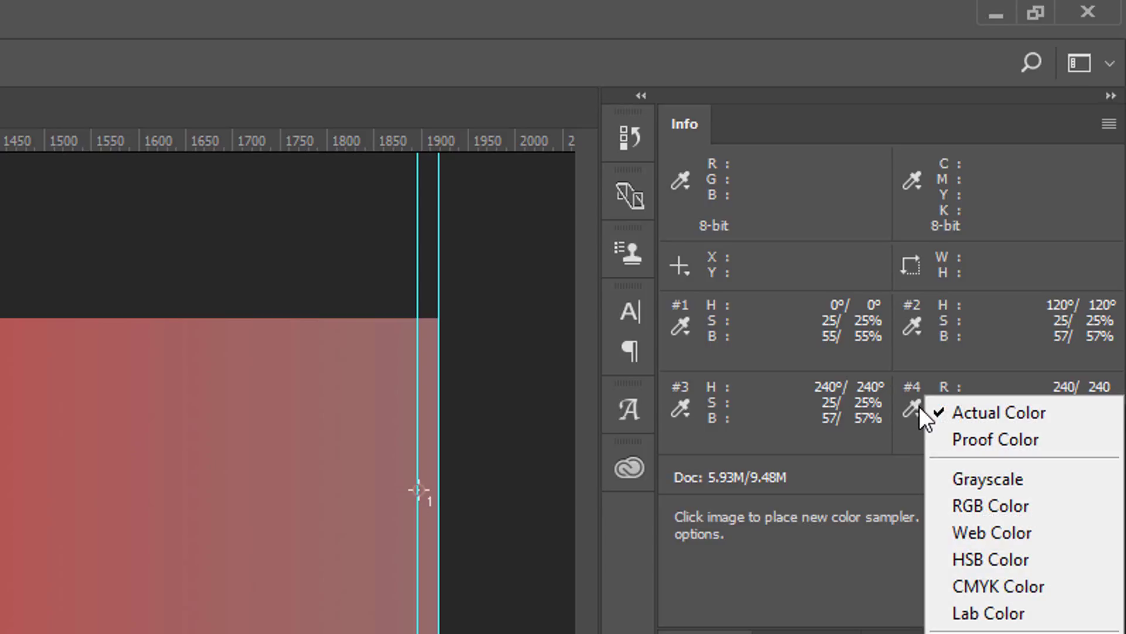
left_click(1012, 555)
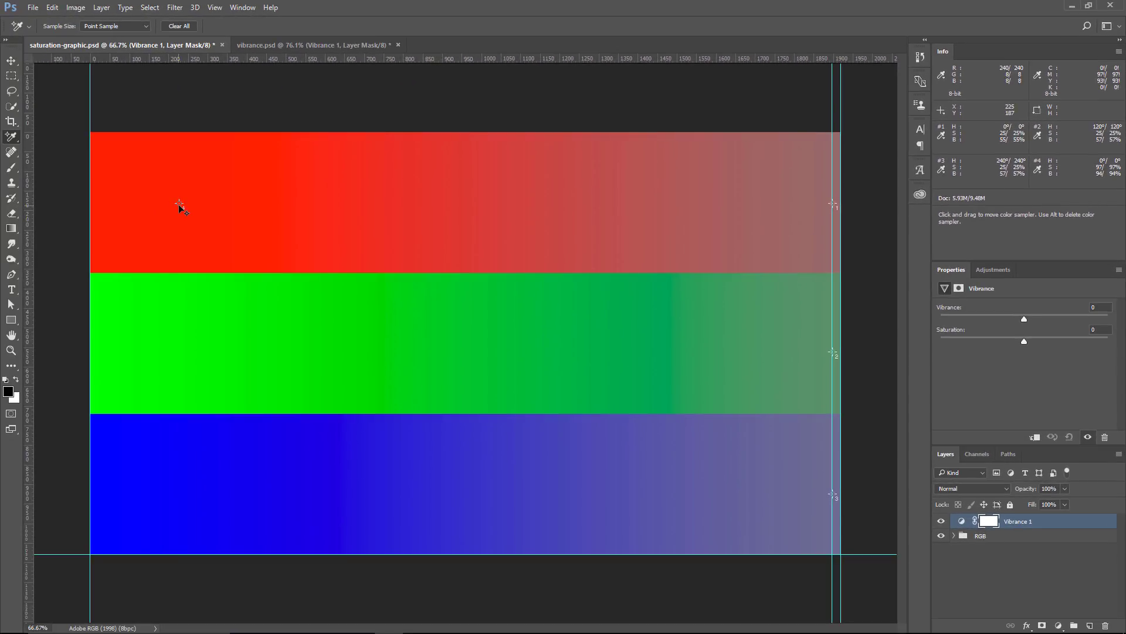
right_click(179, 204)
left_click(194, 215)
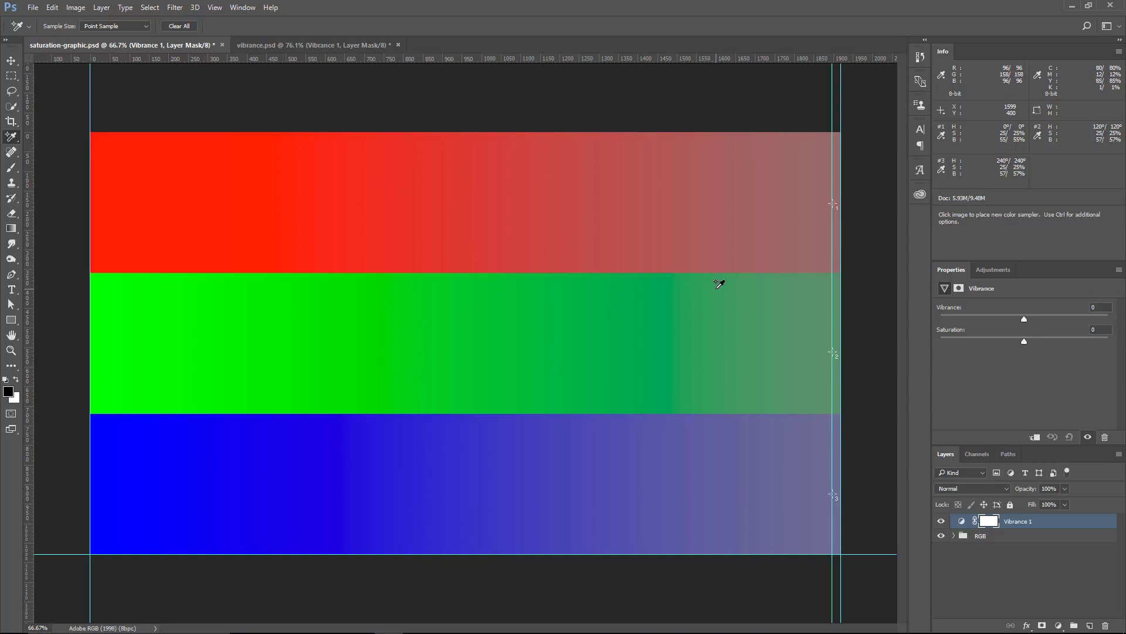
On vibrance.psd, reset the Vibrance layer and raise its Vibrance to +43
left_click(293, 46)
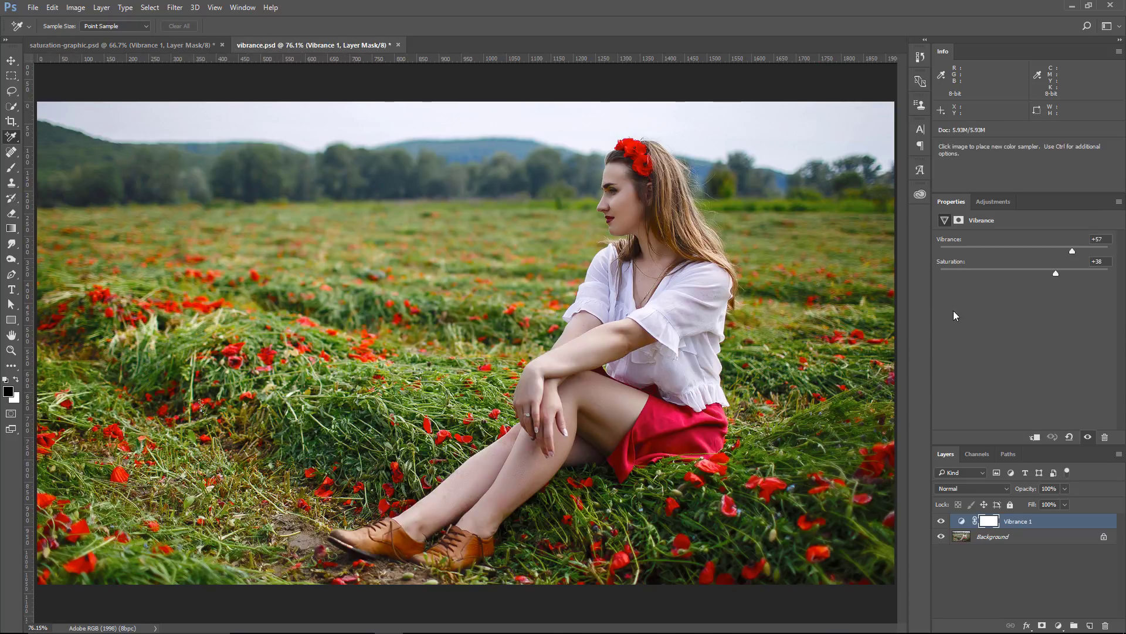
left_click(1069, 437)
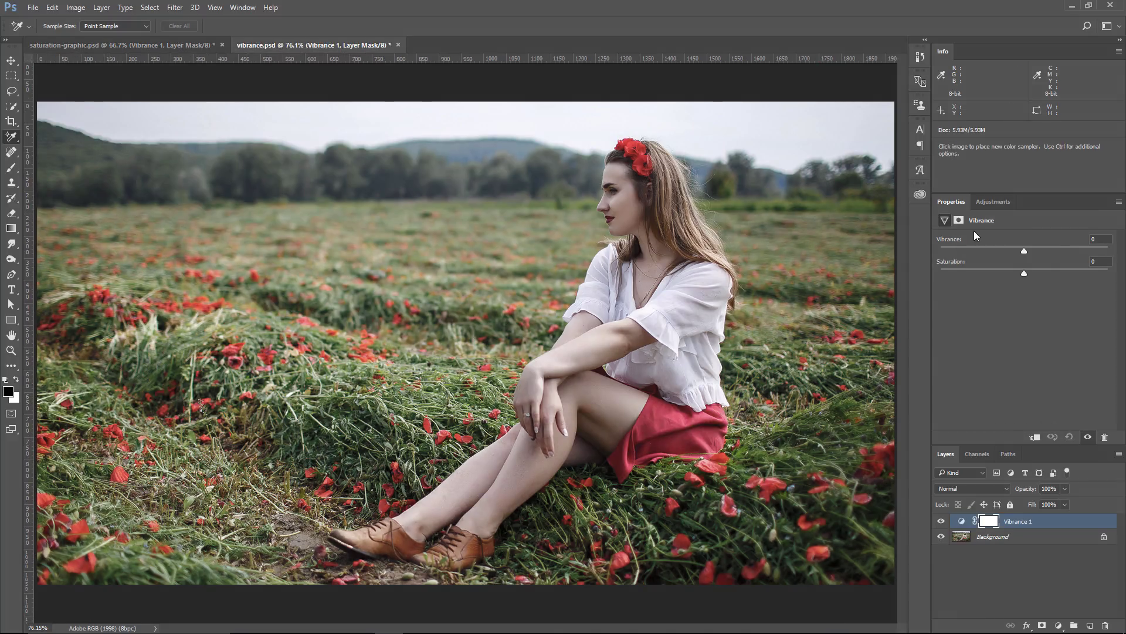
left_click_drag(1025, 250, 1052, 273)
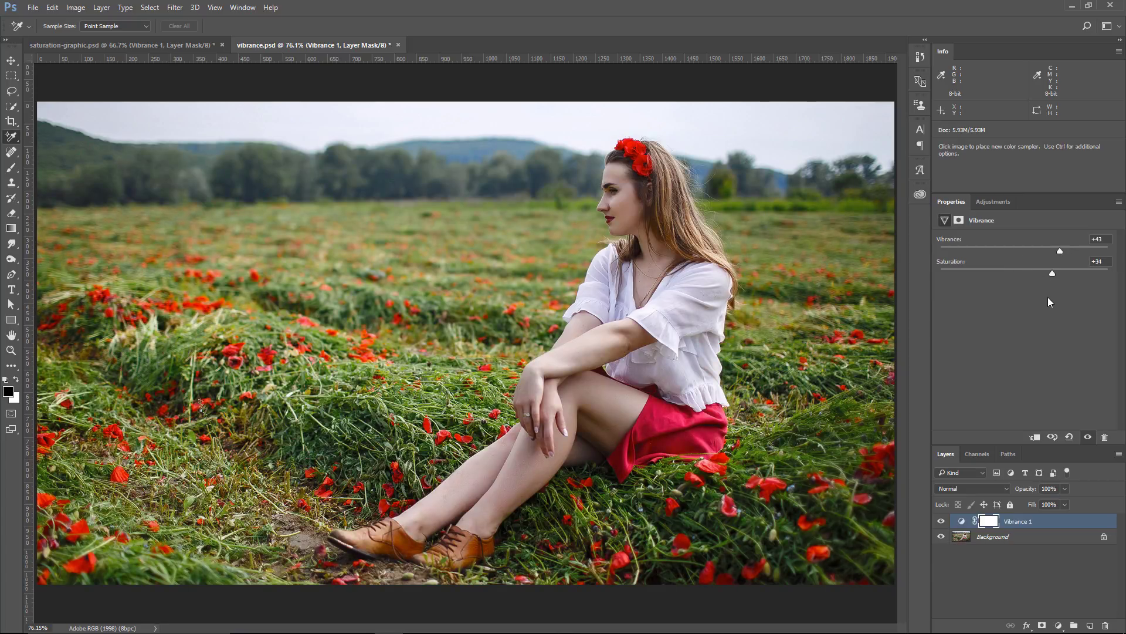